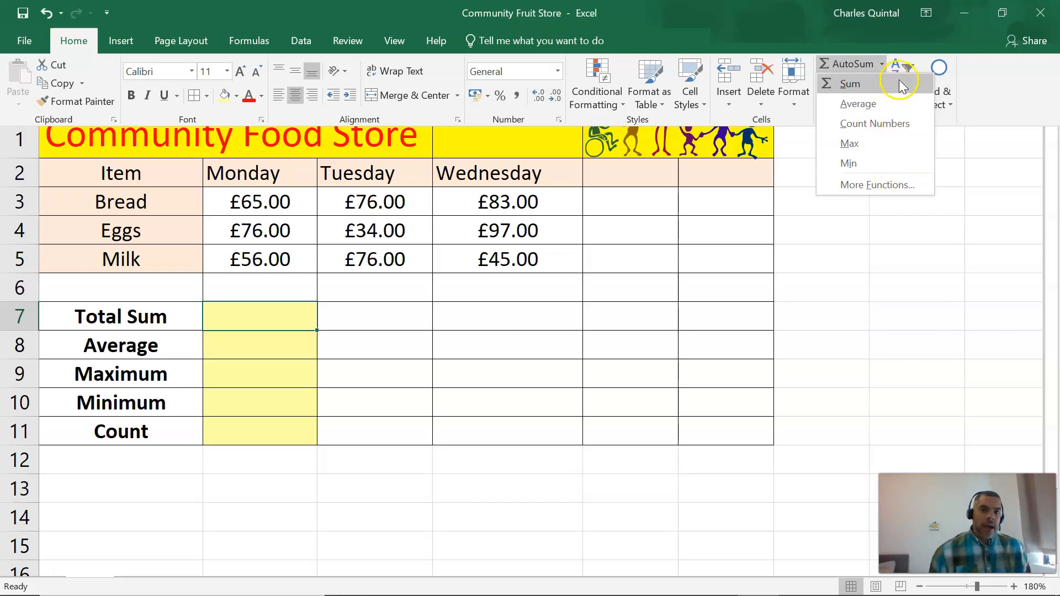
pyautogui.click(834, 260)
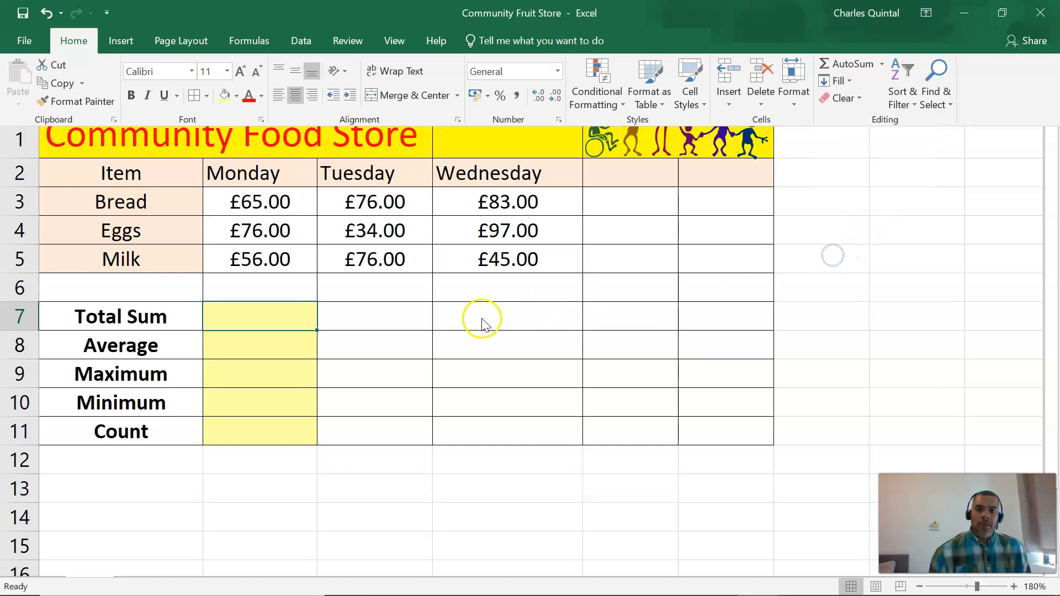
pyautogui.click(246, 353)
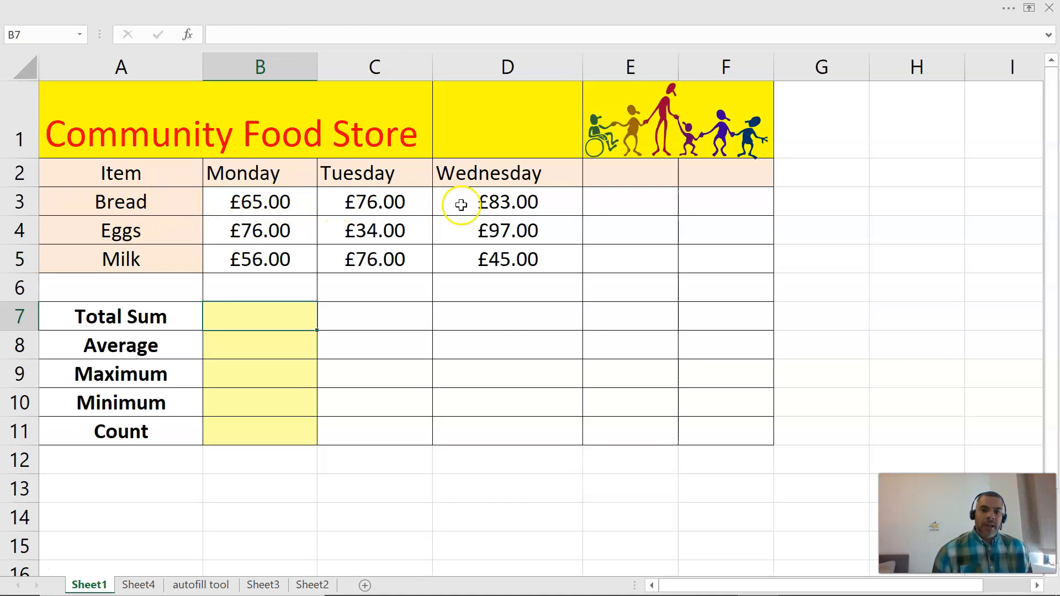
pyautogui.click(309, 417)
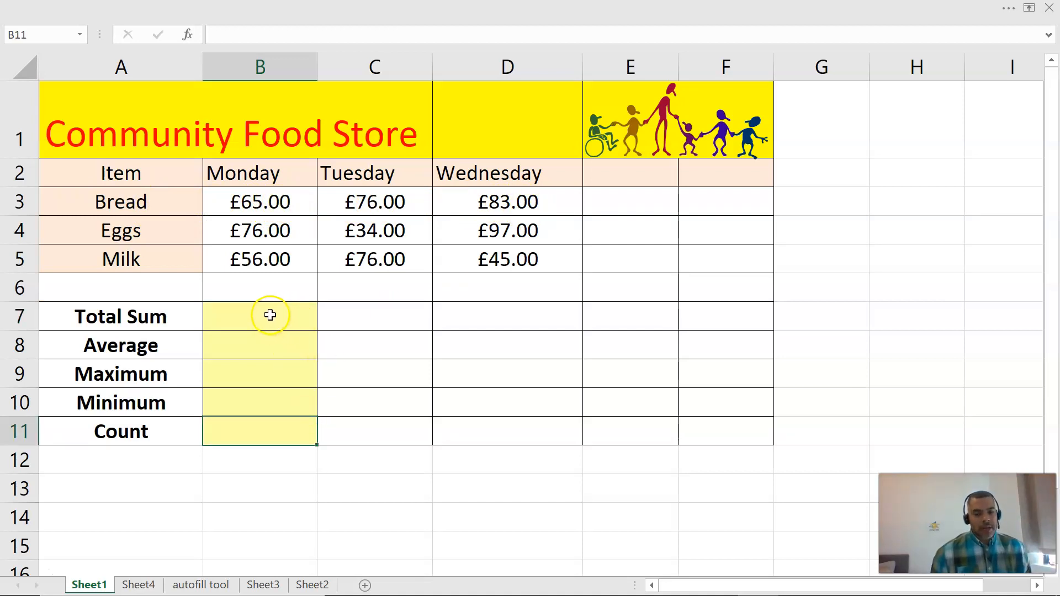
# Step: Calculate the Total Sum in cell B7 with AutoSum's Sum function over the sales range B3:D5
pyautogui.click(270, 314)
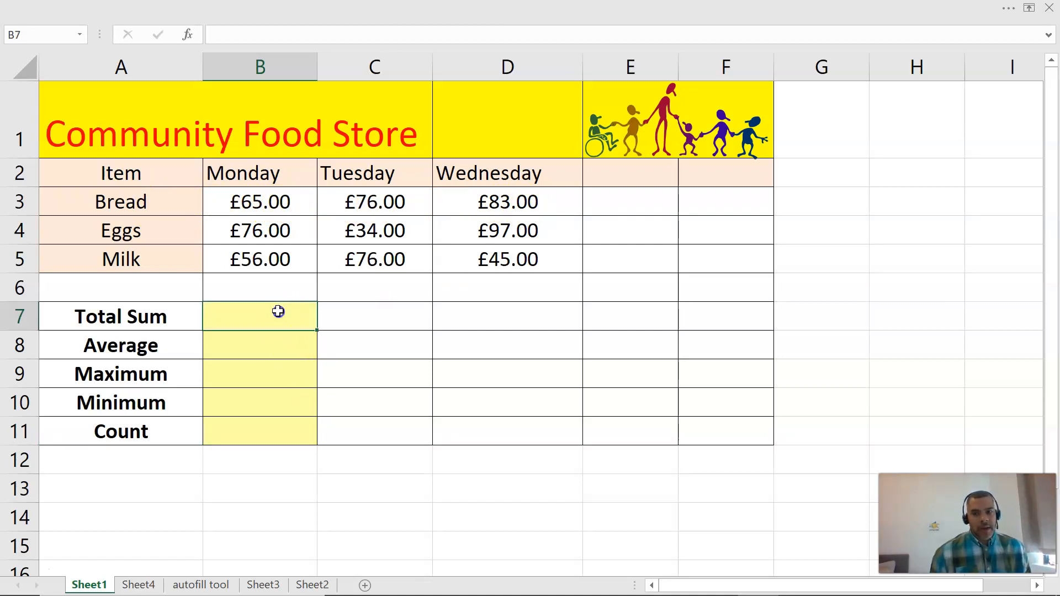
pyautogui.click(1005, 12)
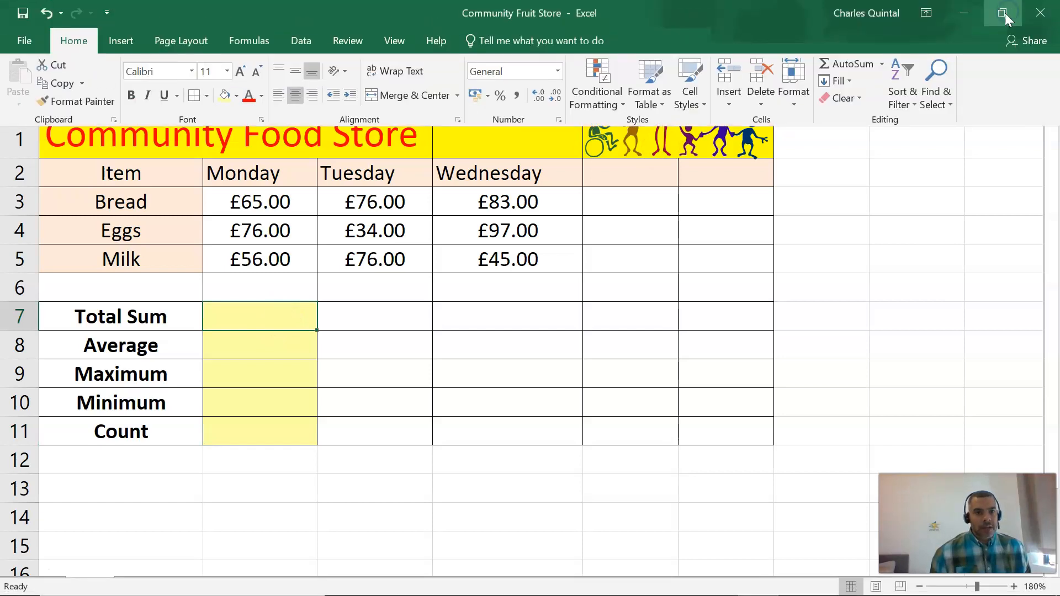
pyautogui.click(882, 64)
pyautogui.click(870, 85)
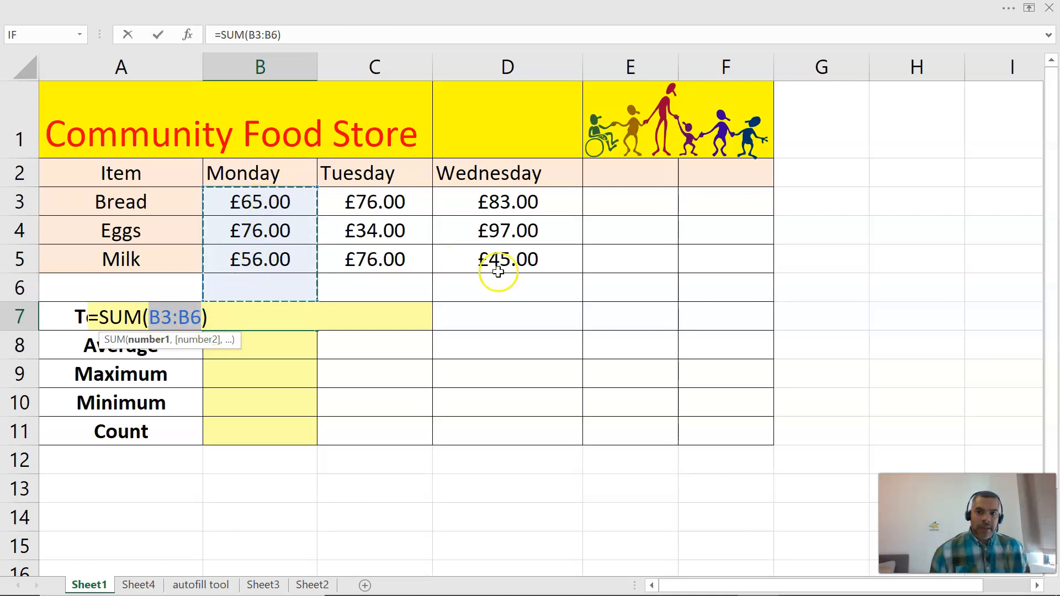
pyautogui.moveTo(257, 201); pyautogui.dragTo(478, 260)
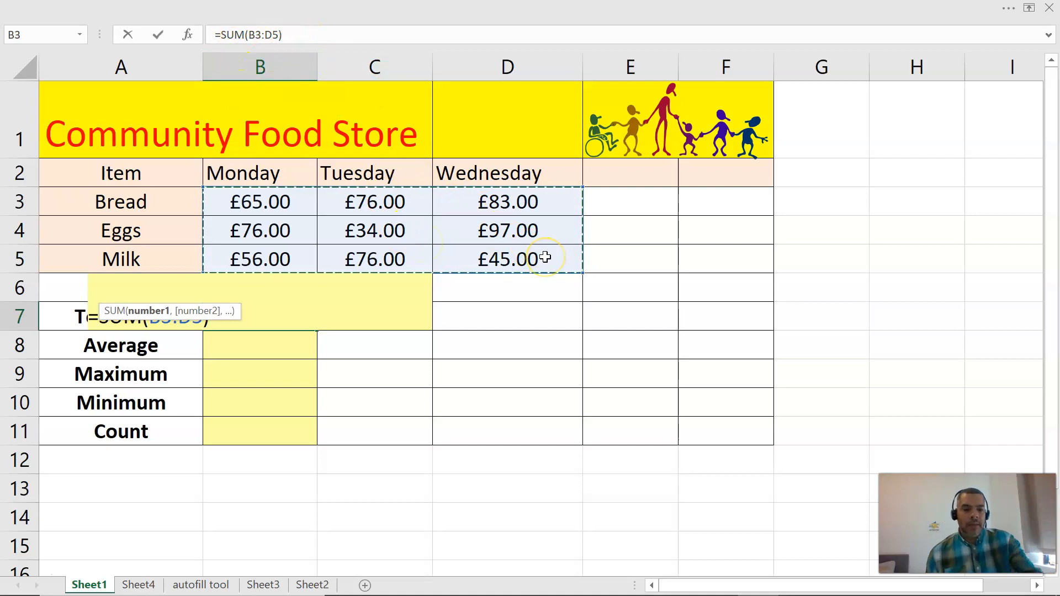
pyautogui.press('Return')
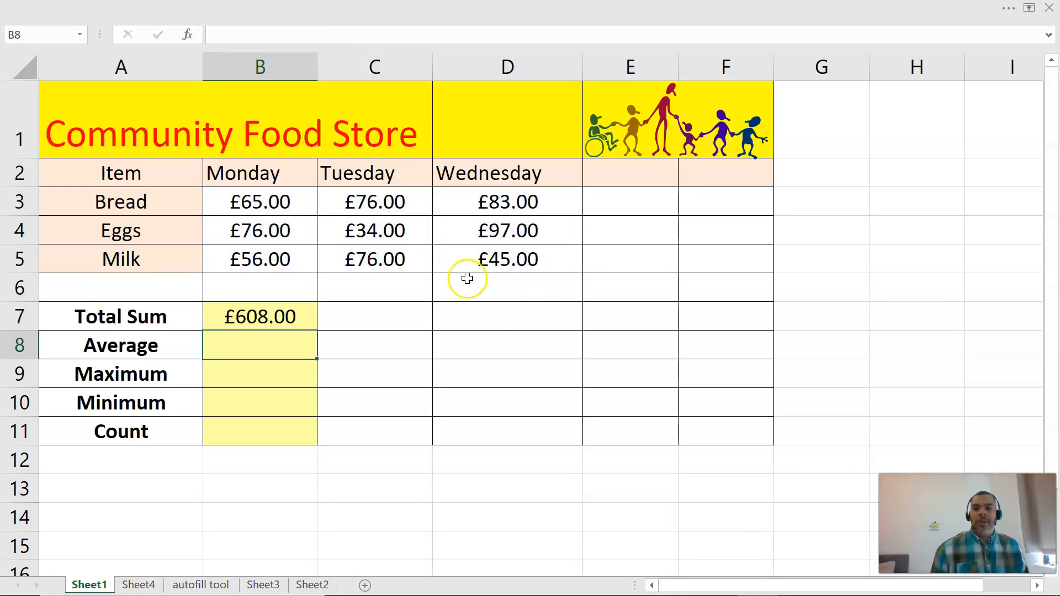
# Step: Calculate the Average in cell B8 with AutoSum's Average function over the sales range B3:D5
pyautogui.click(279, 391)
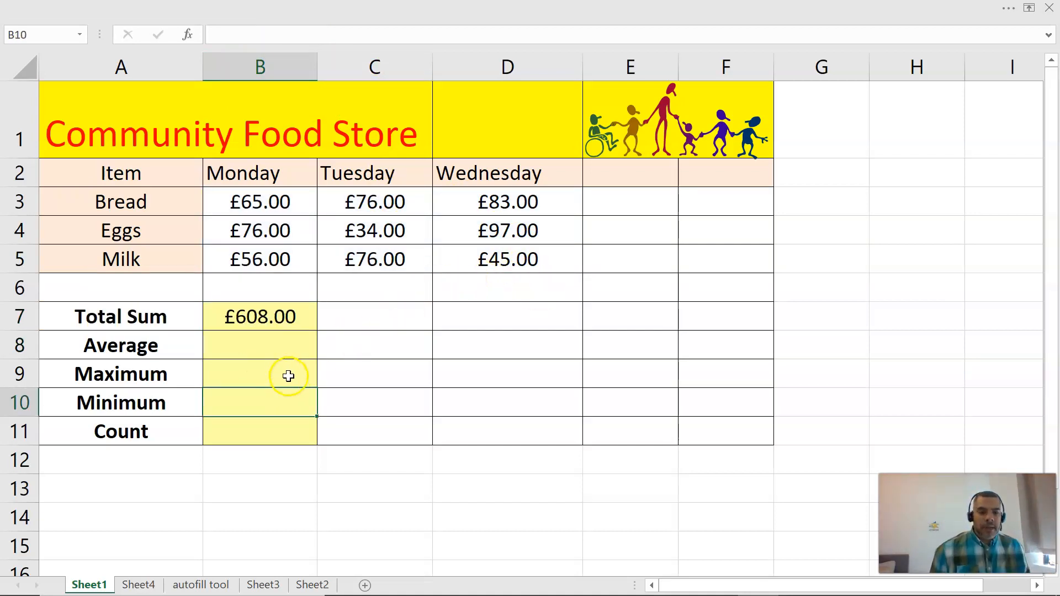
pyautogui.click(243, 348)
pyautogui.click(1029, 9)
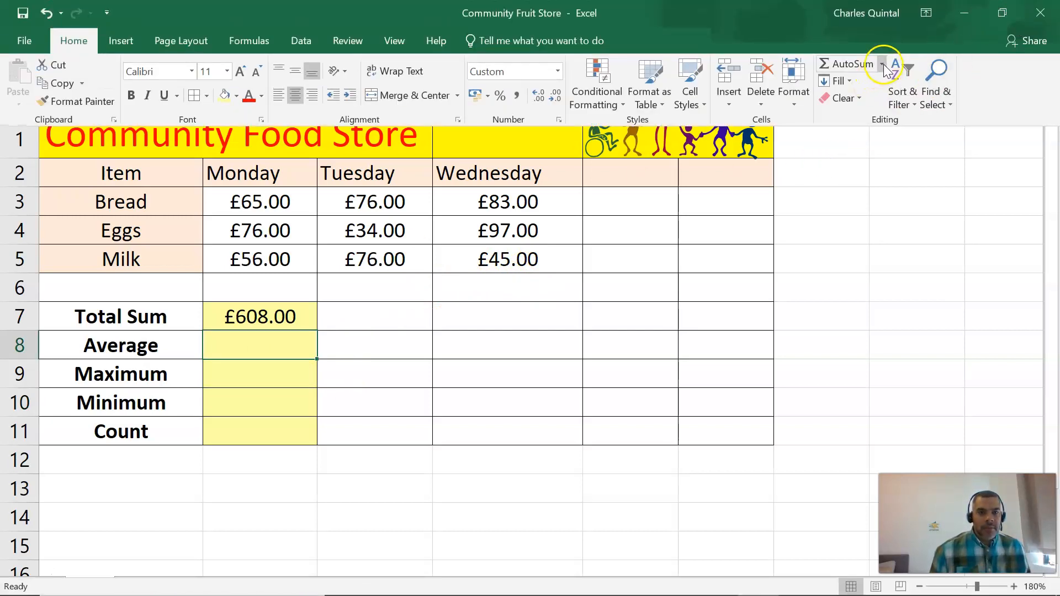
pyautogui.click(883, 64)
pyautogui.click(879, 105)
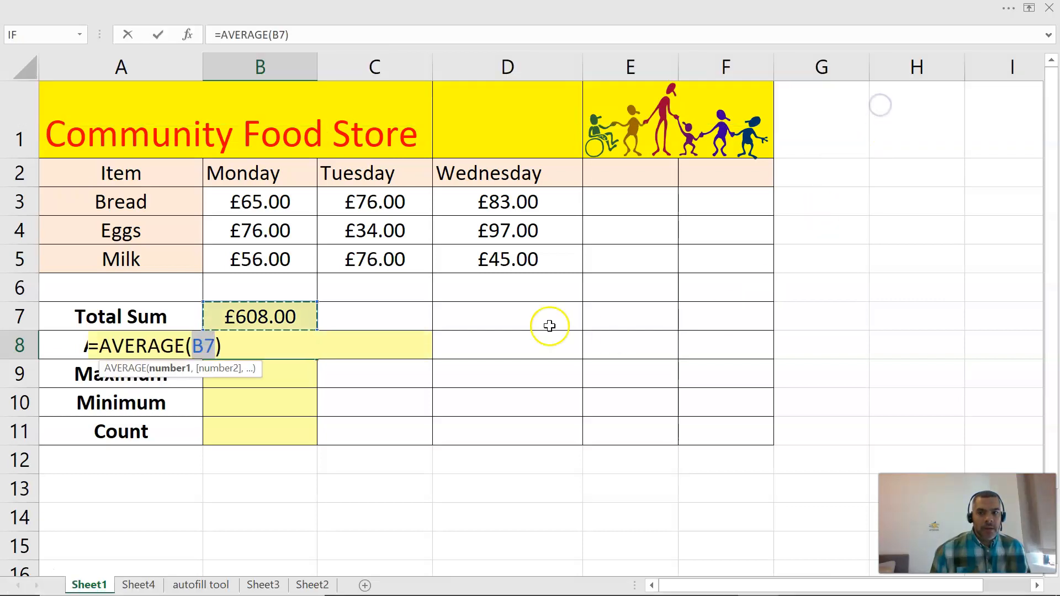
pyautogui.moveTo(260, 201); pyautogui.dragTo(519, 259)
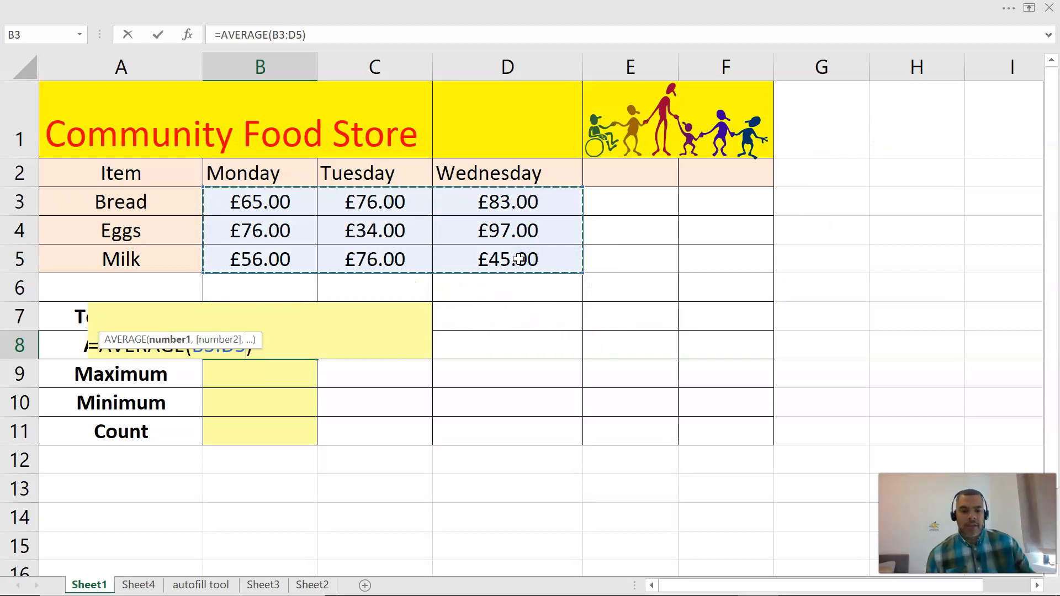
pyautogui.press('Return')
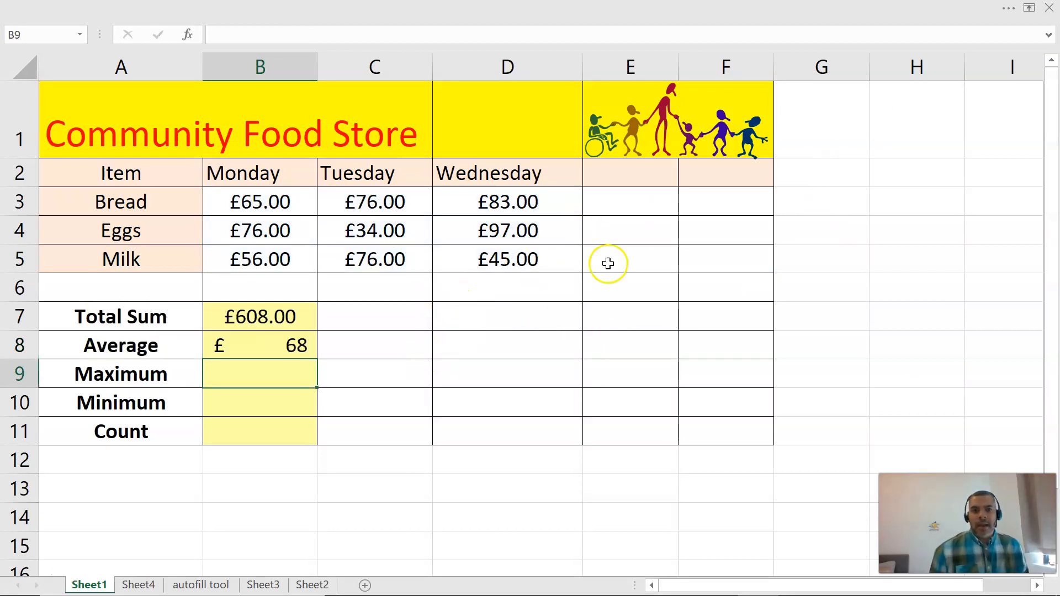
# Step: Apply the Currency number format to the summary result cells B7:B11
pyautogui.click(1012, 10)
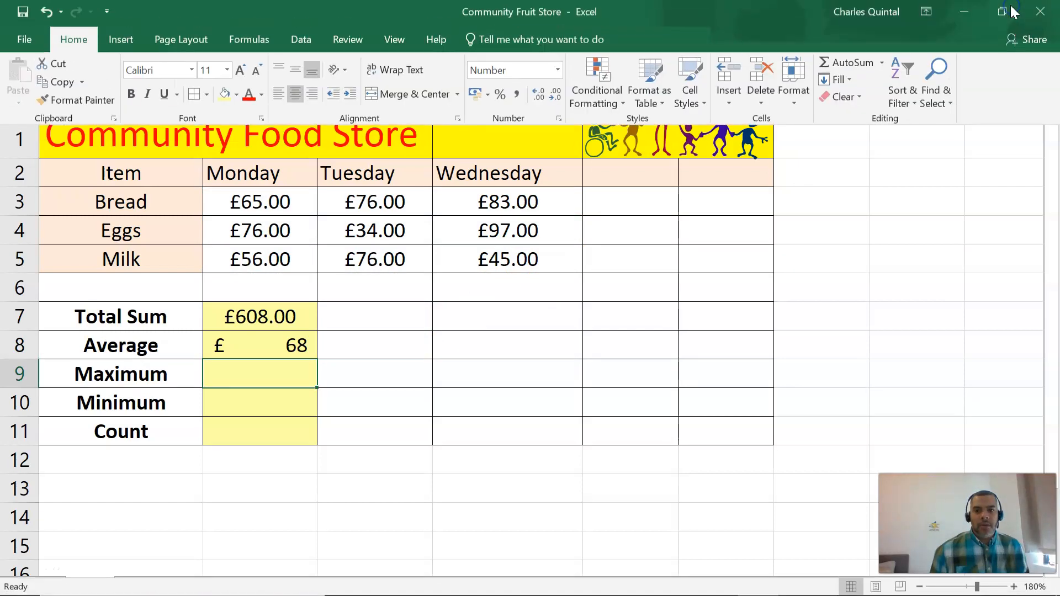
pyautogui.click(273, 312)
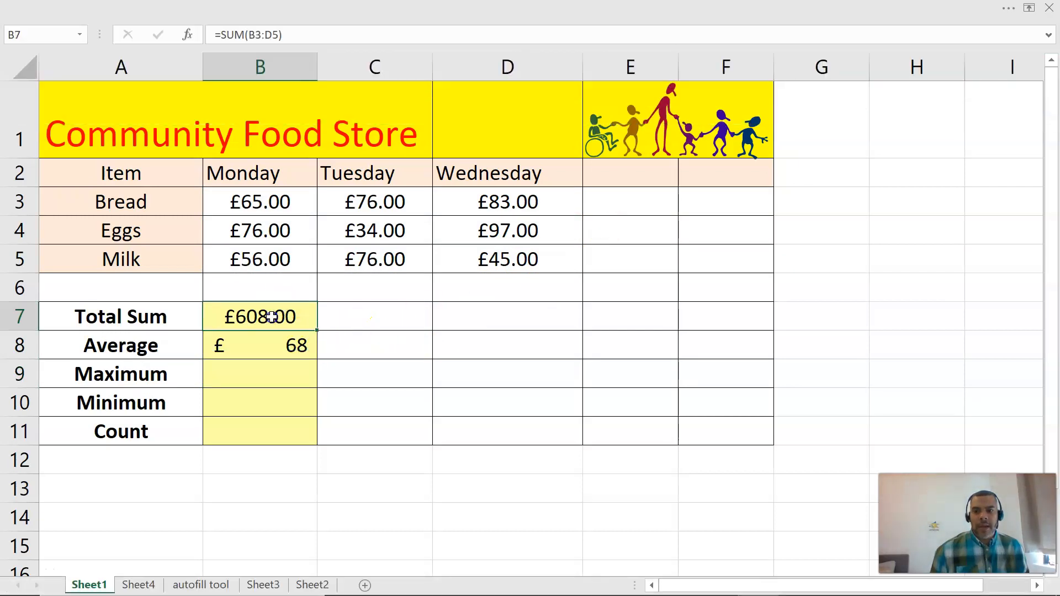
pyautogui.moveTo(273, 317); pyautogui.dragTo(275, 426)
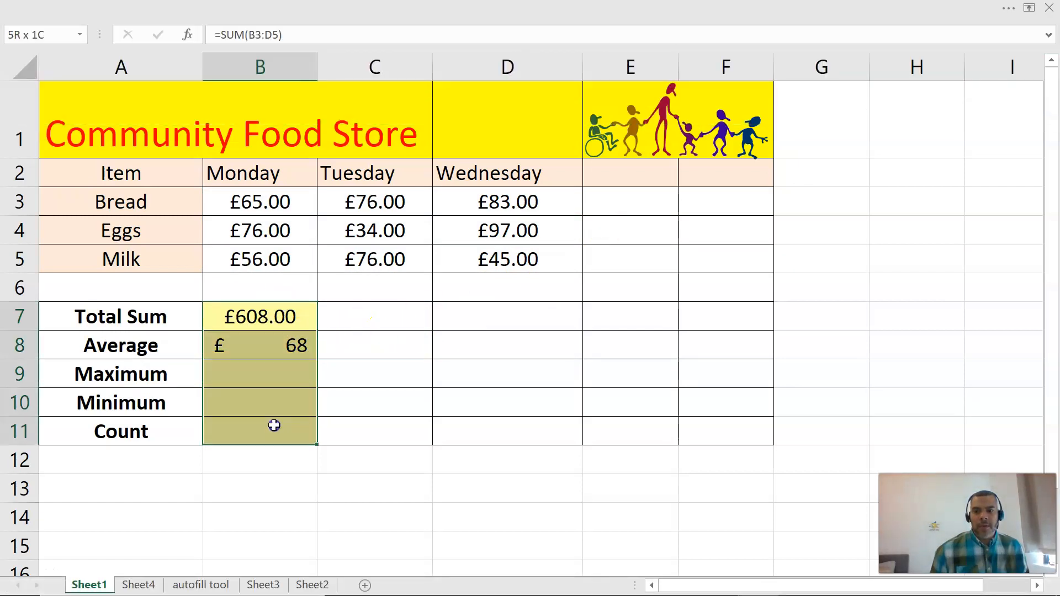
pyautogui.click(1009, 9)
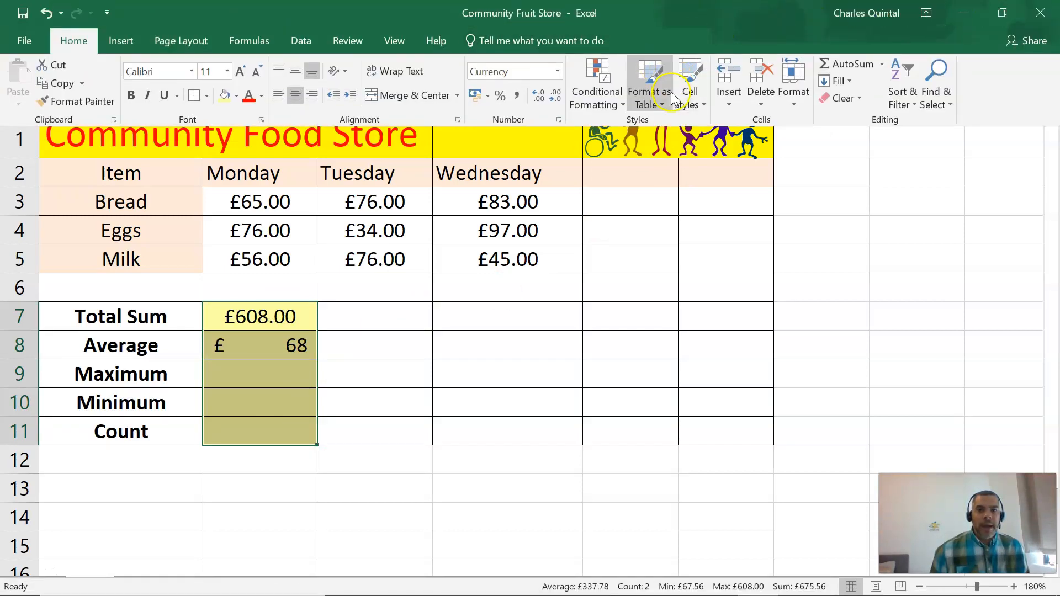
pyautogui.click(559, 71)
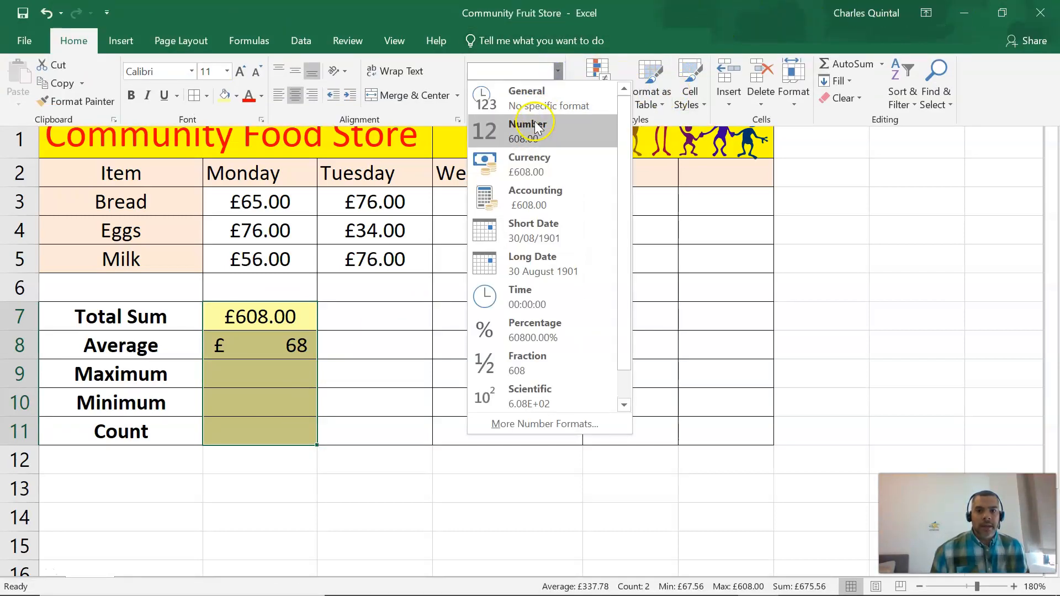
pyautogui.click(529, 164)
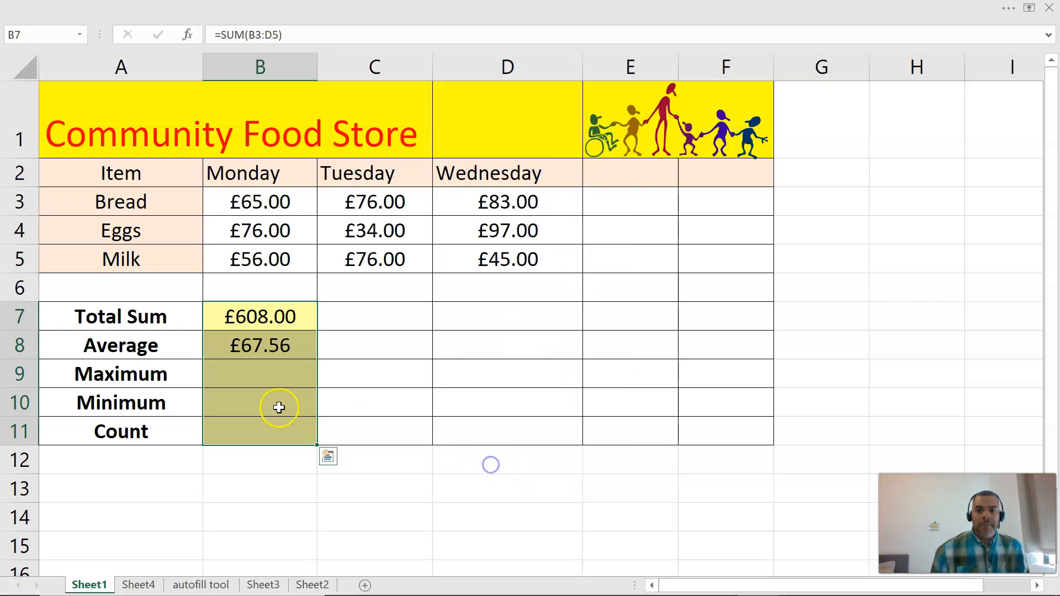
# Step: Calculate the Maximum in cell B9 with AutoSum's Max function over the sales range B3:D5
pyautogui.click(260, 373)
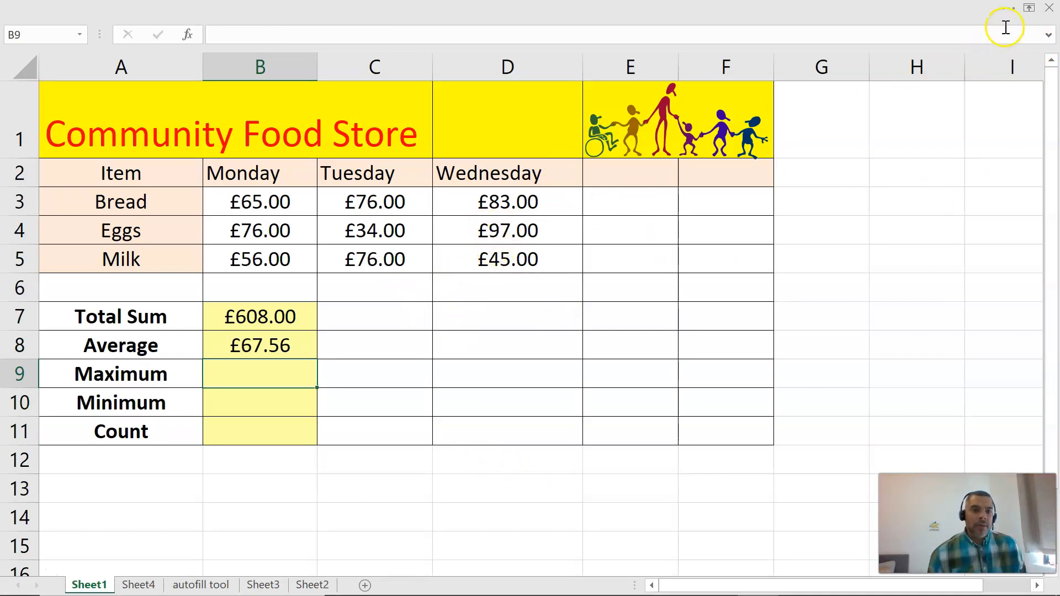
pyautogui.click(1009, 8)
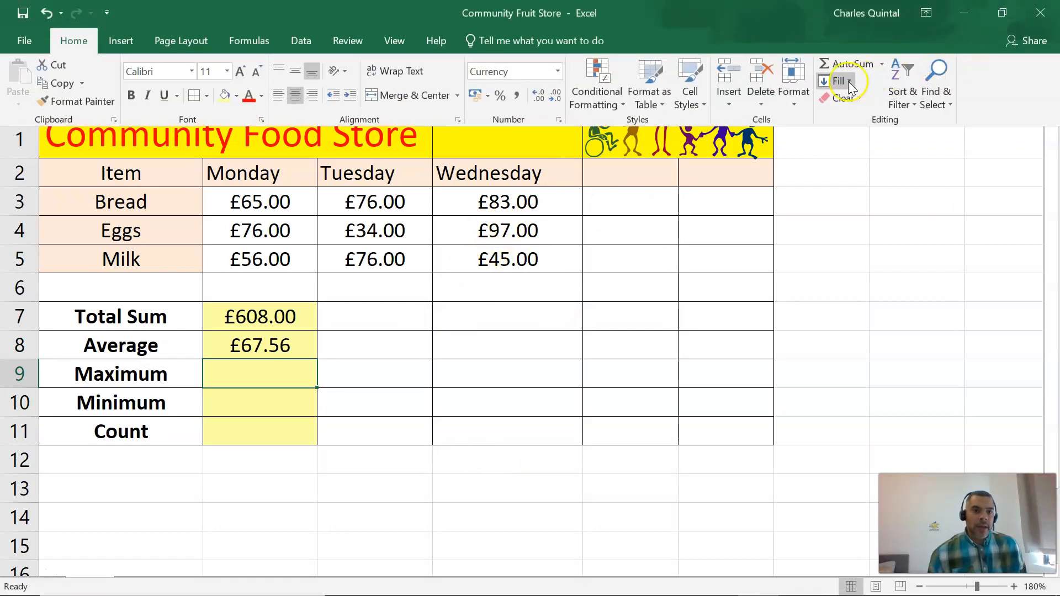
pyautogui.click(881, 64)
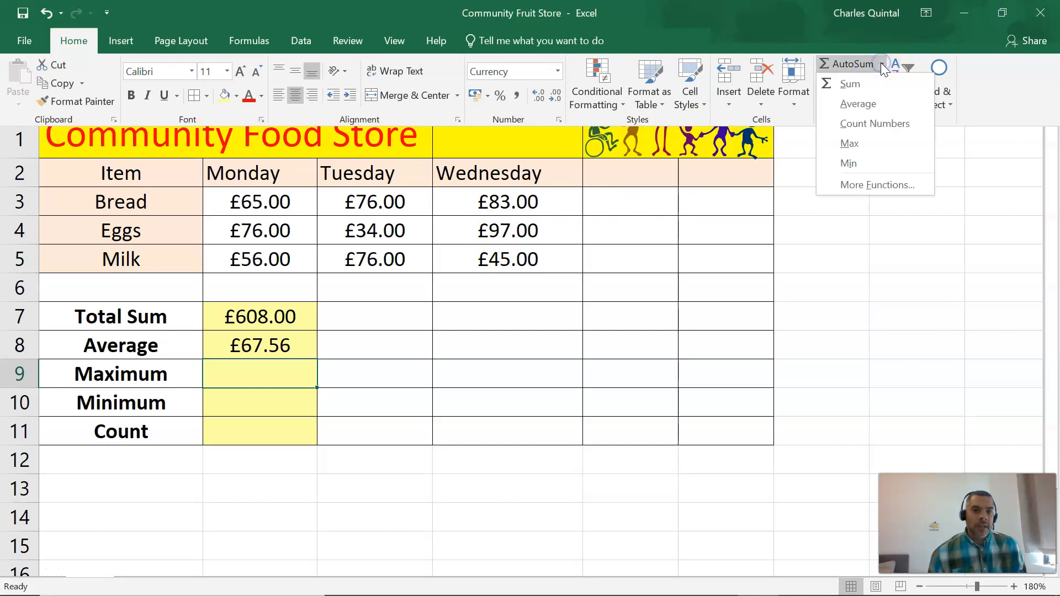
pyautogui.click(850, 145)
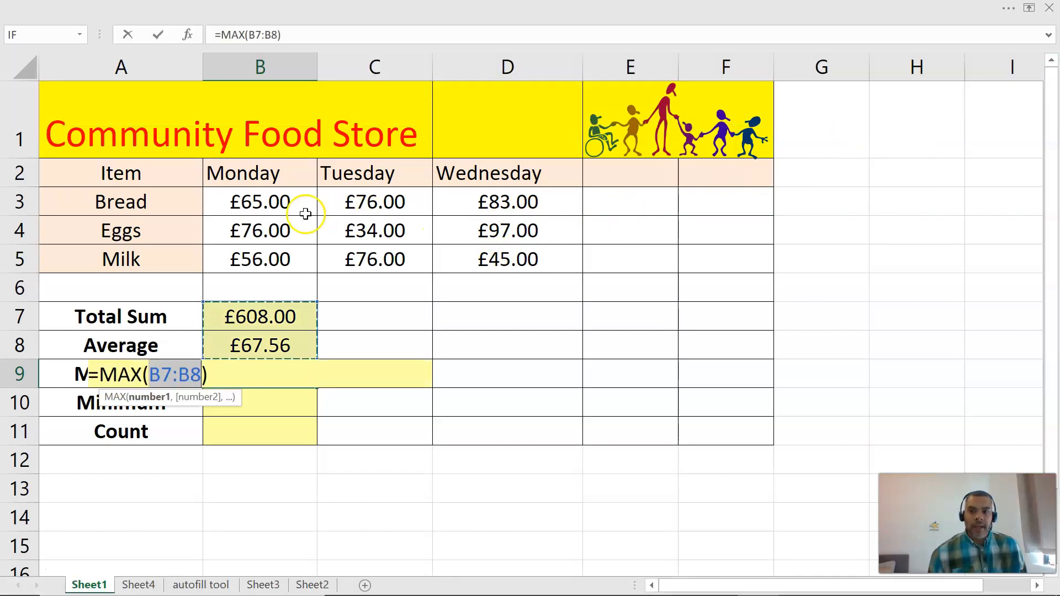
pyautogui.click(280, 204)
pyautogui.moveTo(280, 203); pyautogui.dragTo(505, 262)
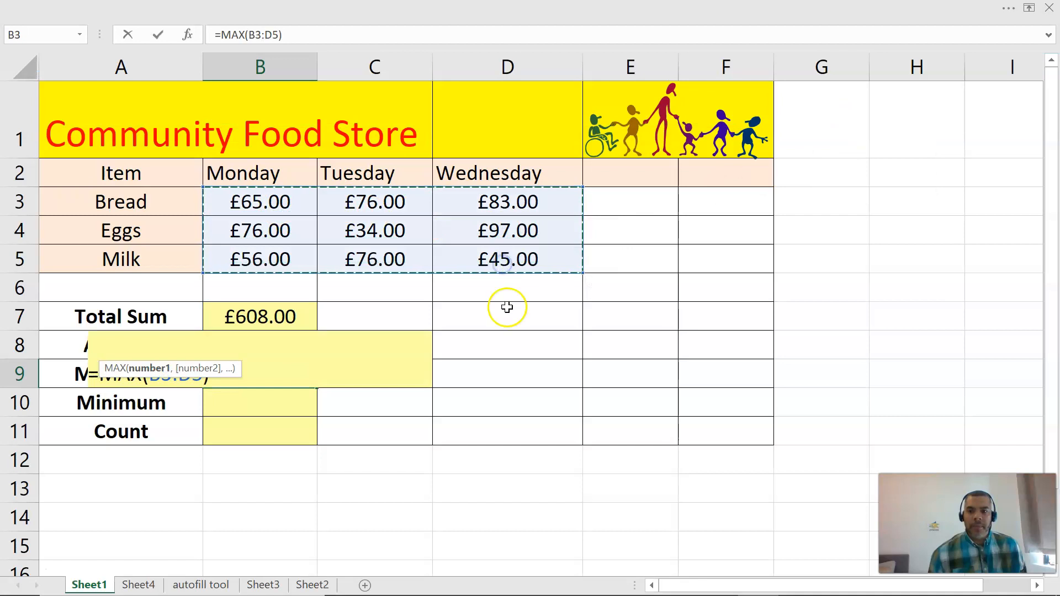
pyautogui.press('Return')
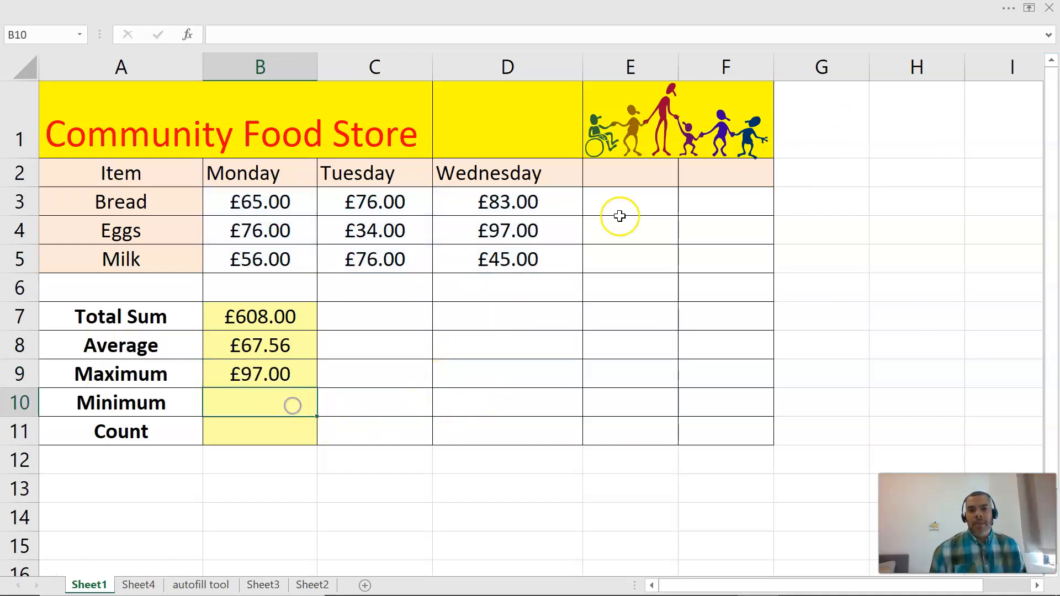
# Step: Calculate the Minimum in cell B10 with AutoSum's Min function over the sales range B3:D5
pyautogui.click(1004, 10)
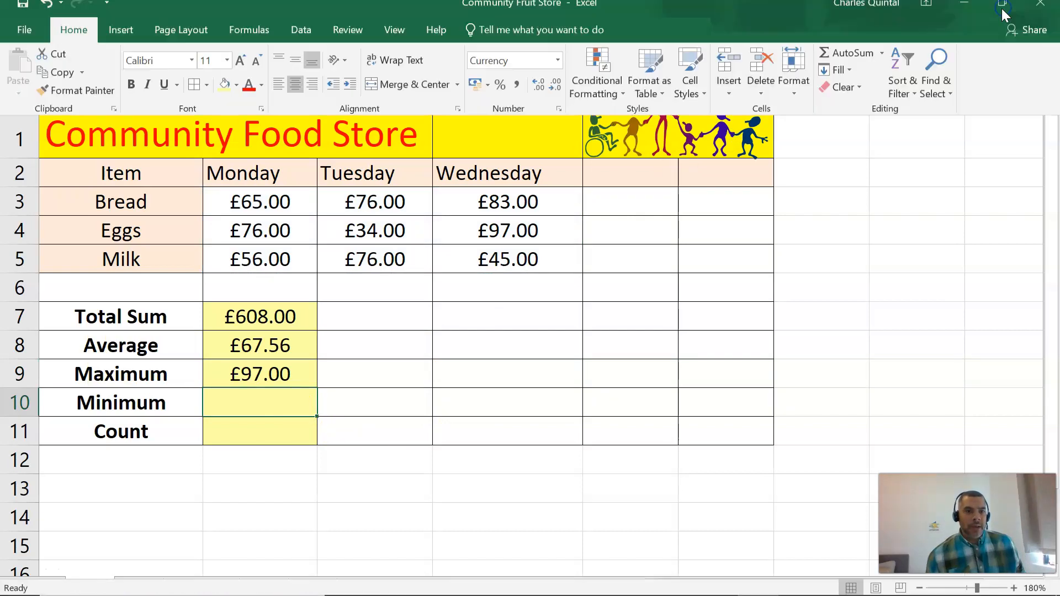
pyautogui.click(885, 65)
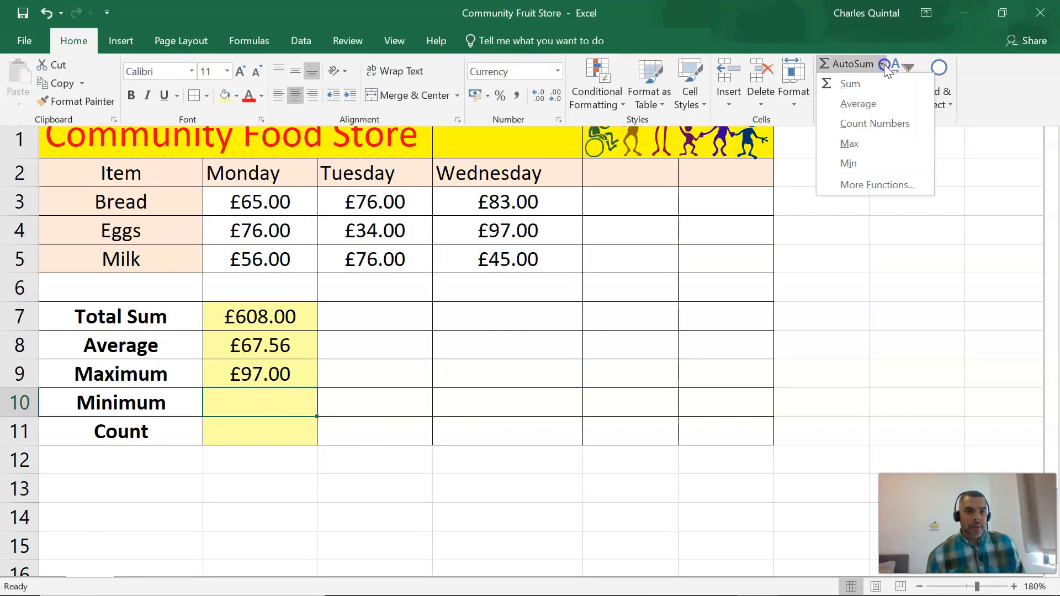
pyautogui.click(875, 162)
pyautogui.moveTo(286, 200); pyautogui.dragTo(498, 266)
pyautogui.press('Return')
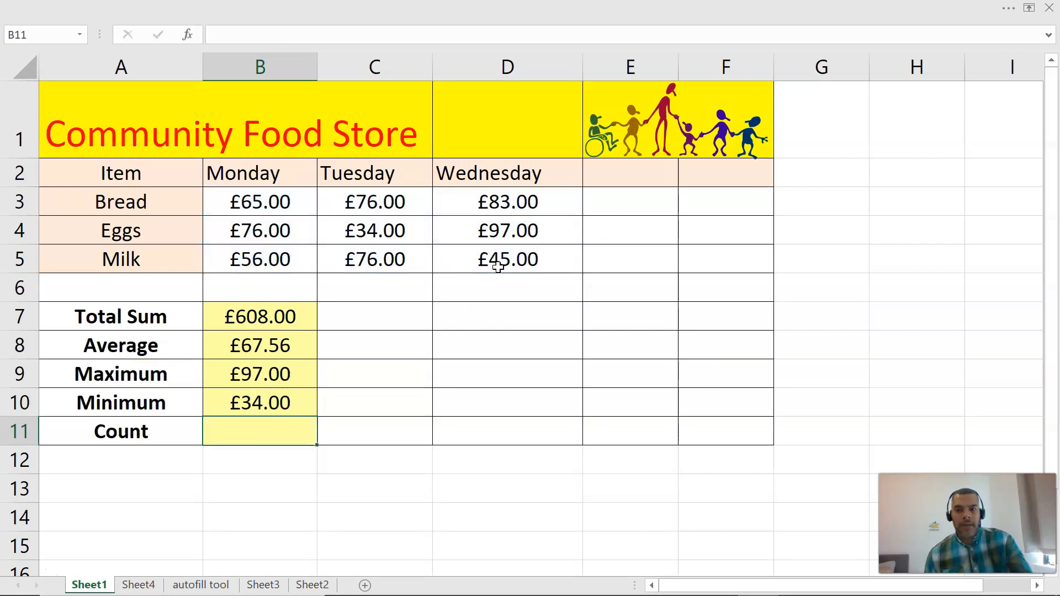
# Step: Fill the Count cell B11 with AutoSum's Count Numbers function, accepting the suggested range B7:B10
pyautogui.click(265, 429)
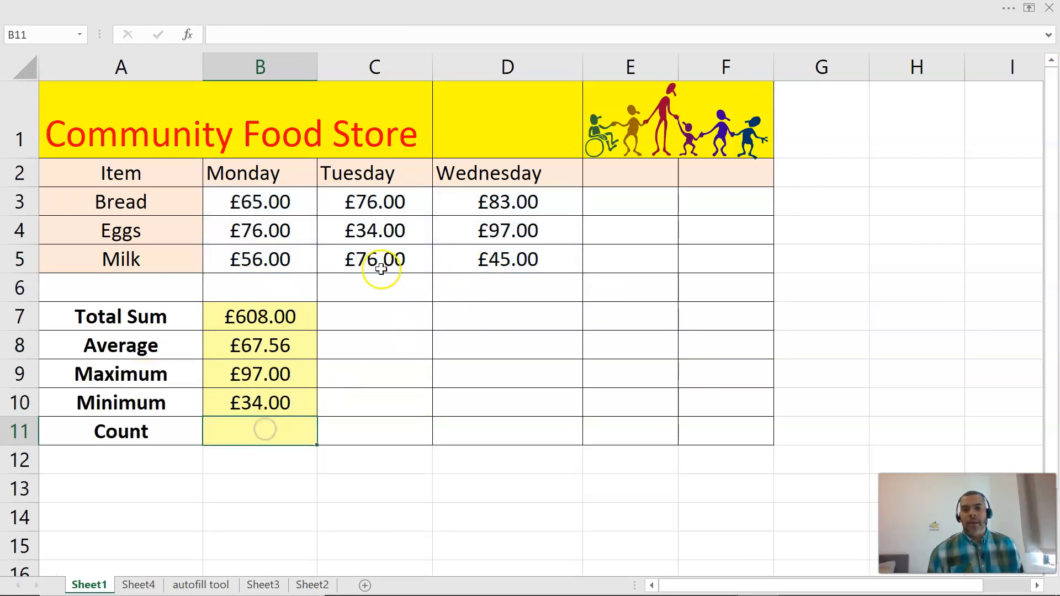
pyautogui.click(1008, 11)
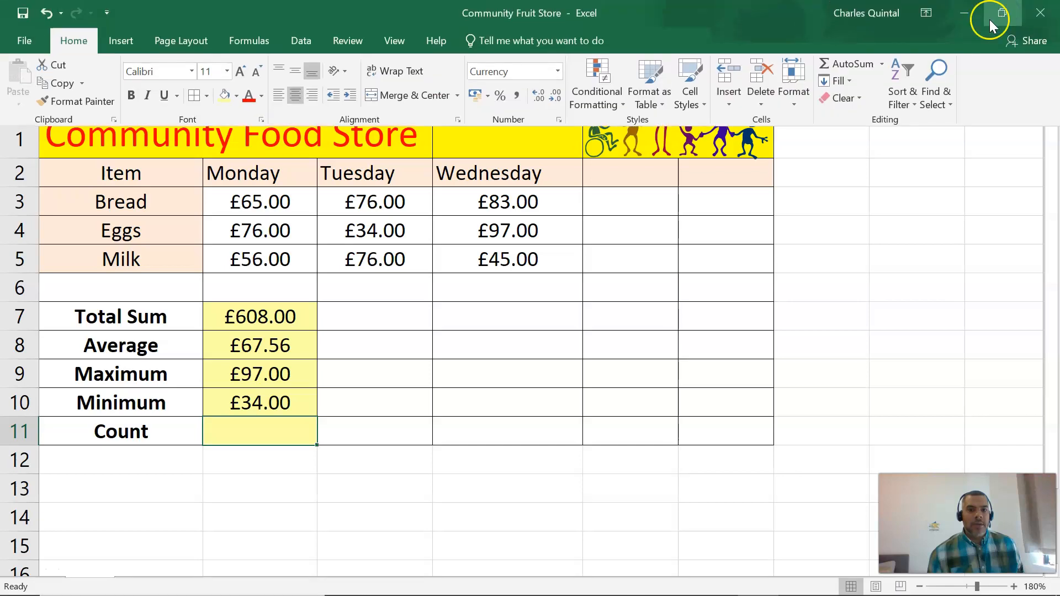
pyautogui.click(882, 64)
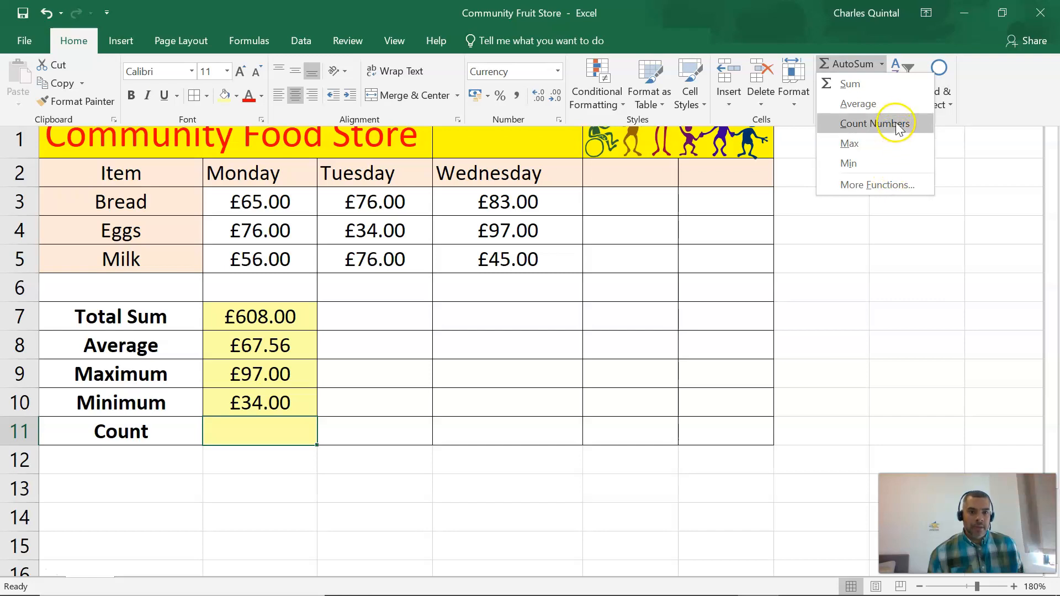
pyautogui.click(874, 124)
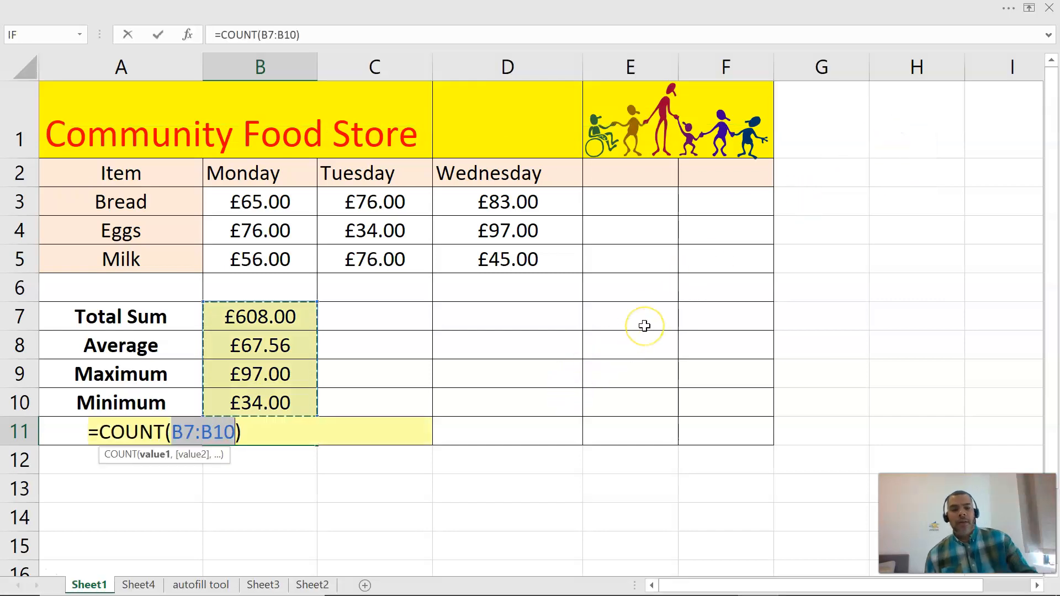
pyautogui.press('Return')
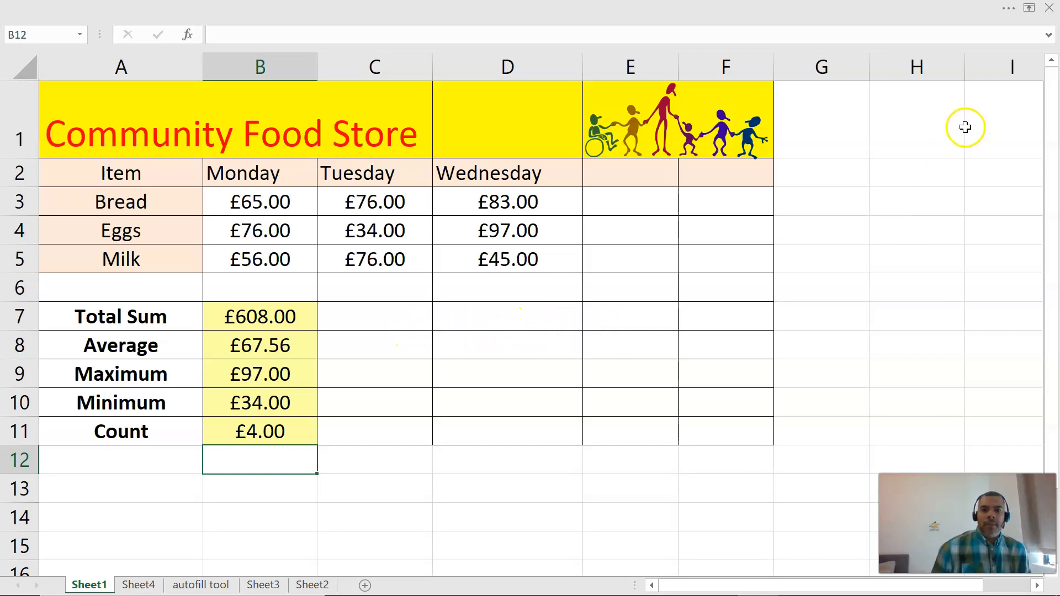
# Step: Examine the additional functions and function categories offered for cell B12 in the Insert Function dialog, and cancel without inserting one
pyautogui.click(1009, 7)
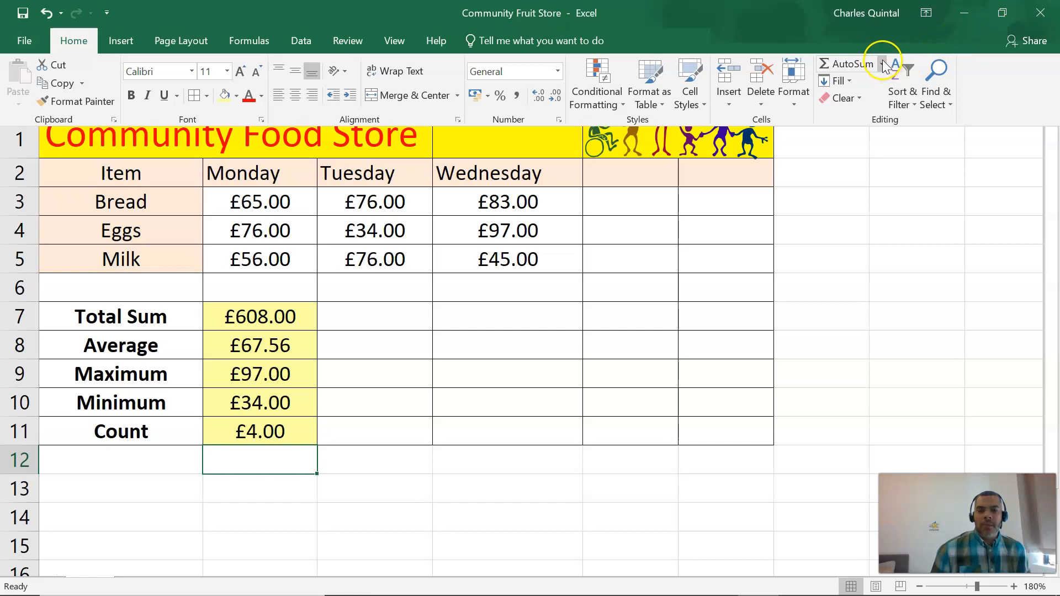
pyautogui.click(883, 64)
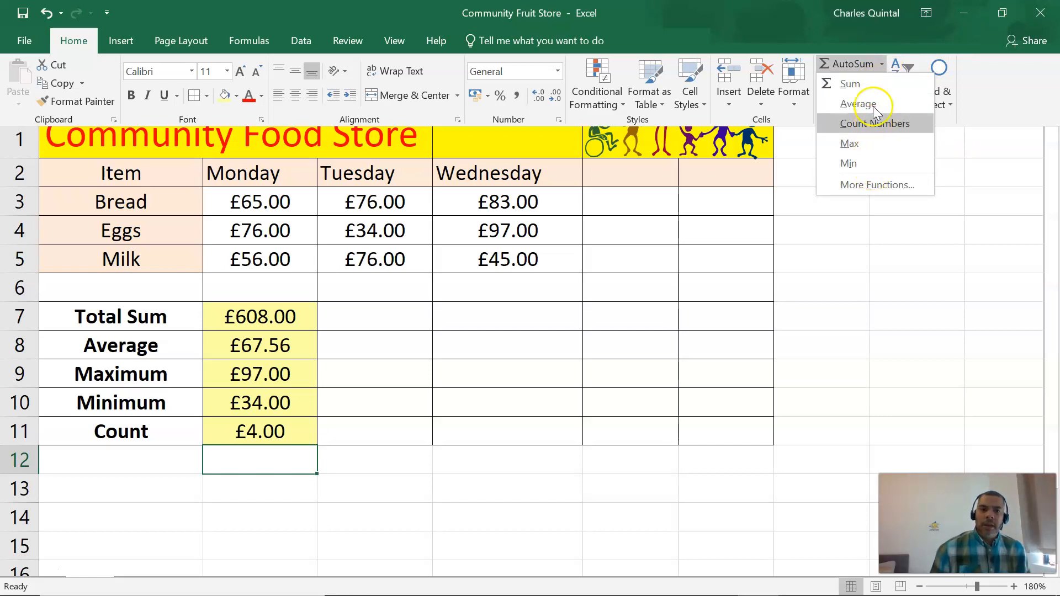
pyautogui.click(879, 185)
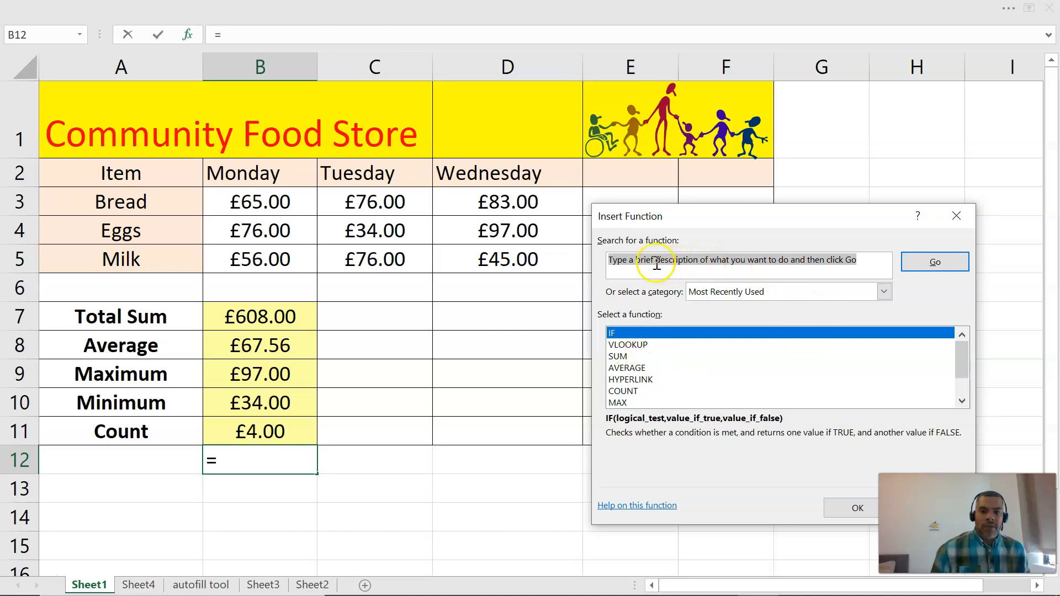
pyautogui.click(884, 291)
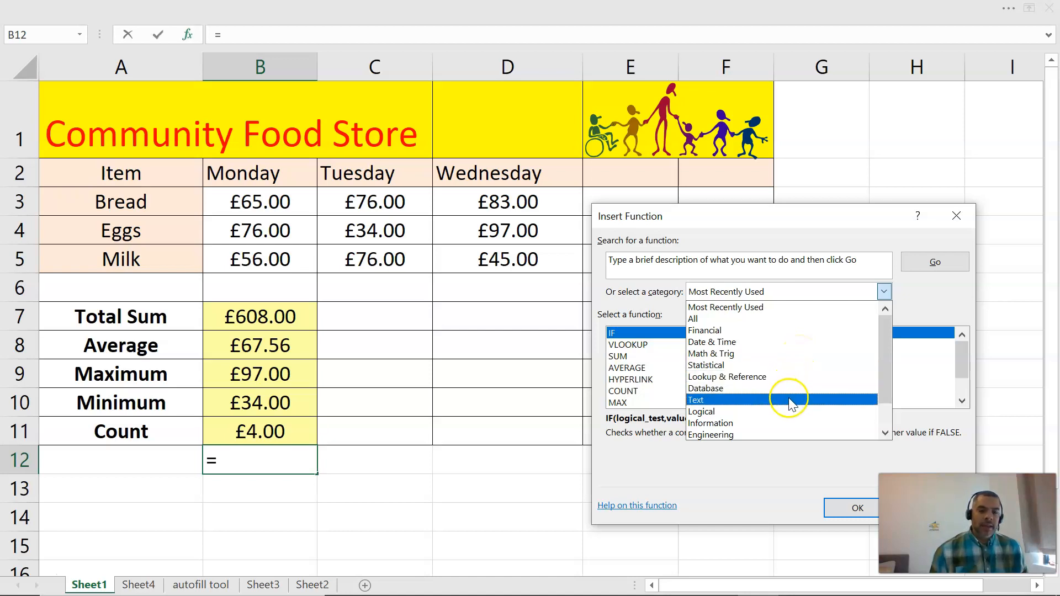
pyautogui.click(716, 460)
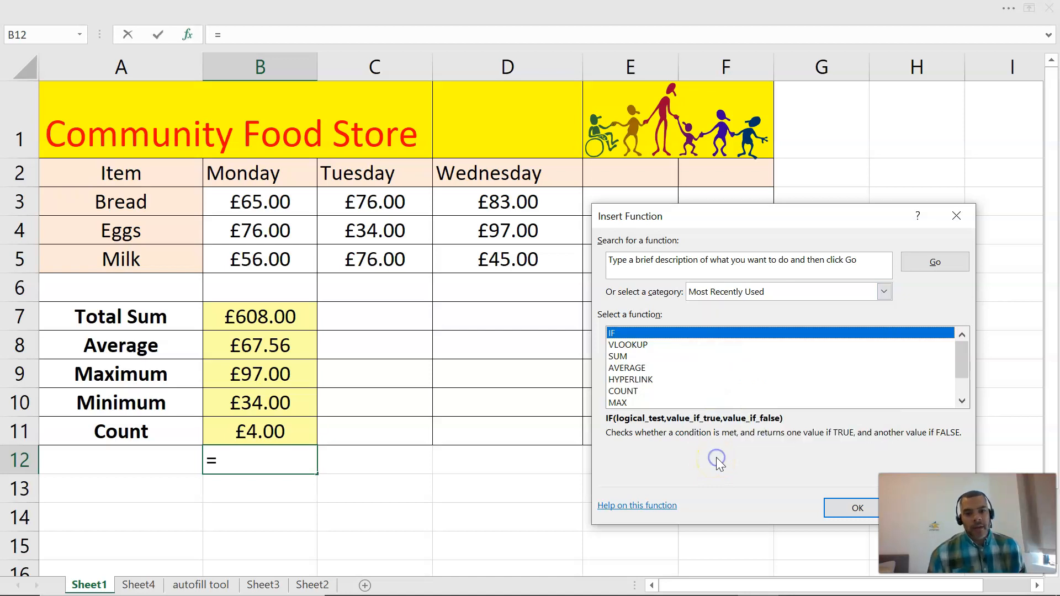
pyautogui.moveTo(857, 224); pyautogui.dragTo(806, 136)
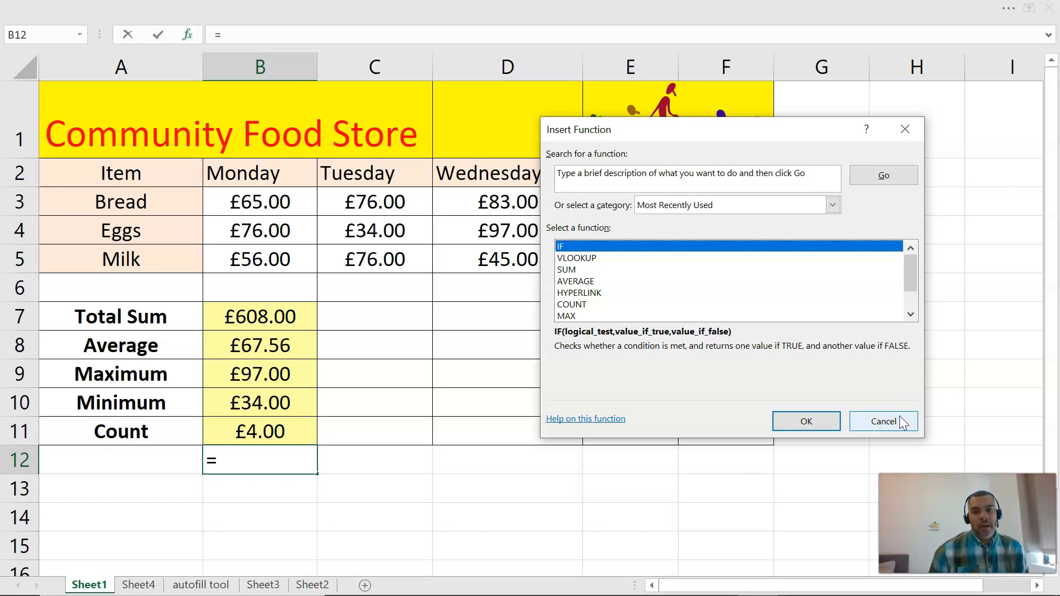
pyautogui.click(884, 421)
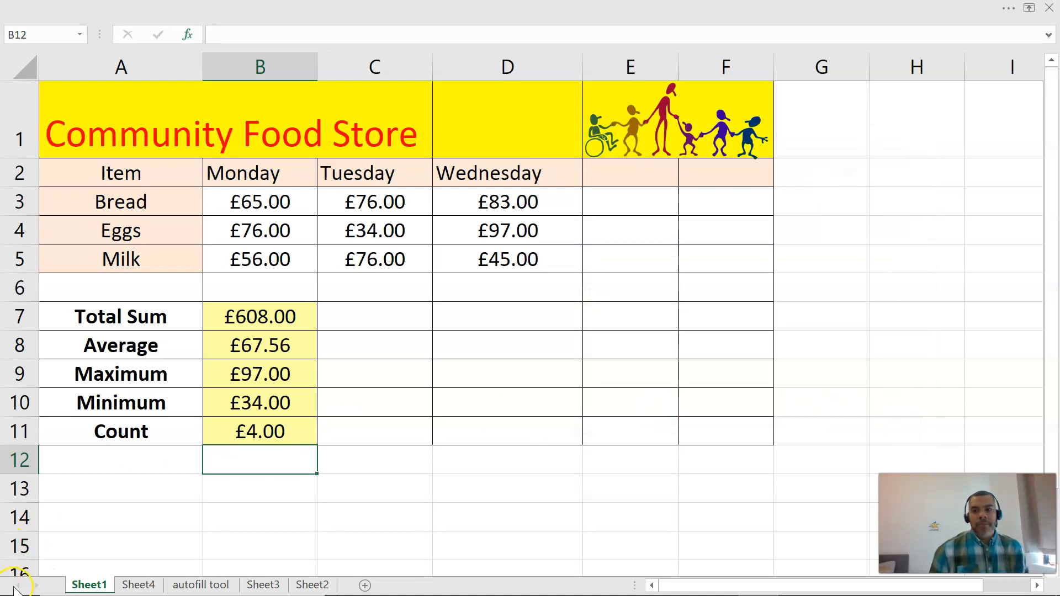